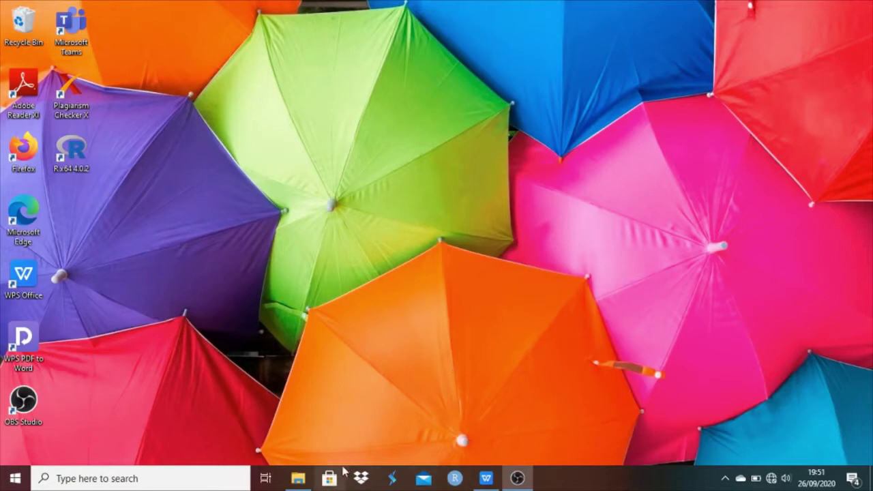
Step: Switch to the open WPS Office workbook and examine kelompok headings 1 to 3 in the Pengamatan 1 Tinggi cabang ortotrof table
{"action": "left_click", "coordinate": [483, 480]}
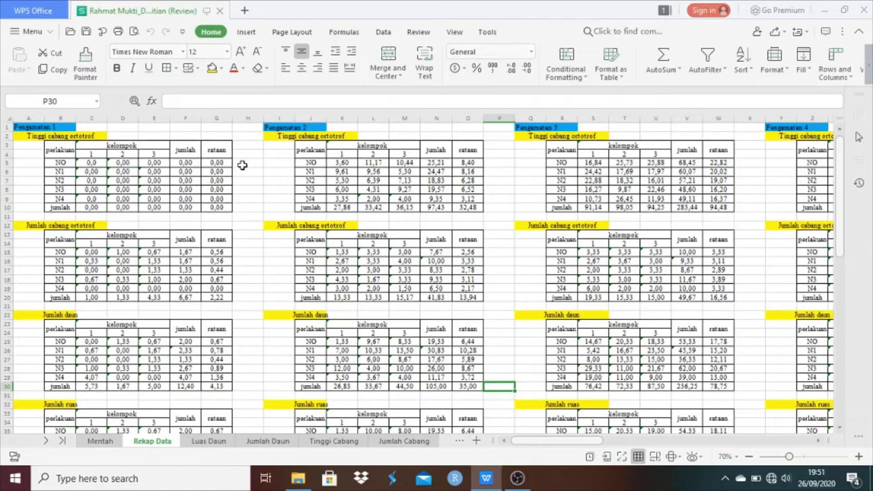
{"action": "left_click", "coordinate": [93, 157]}
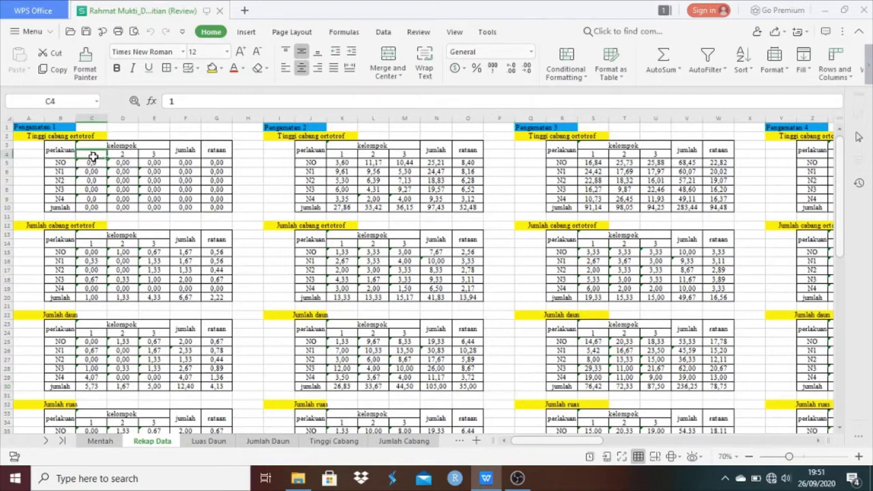
{"action": "key", "text": "shift+Right"}
{"action": "key", "text": "shift+Right"}
{"action": "key", "text": "Down"}
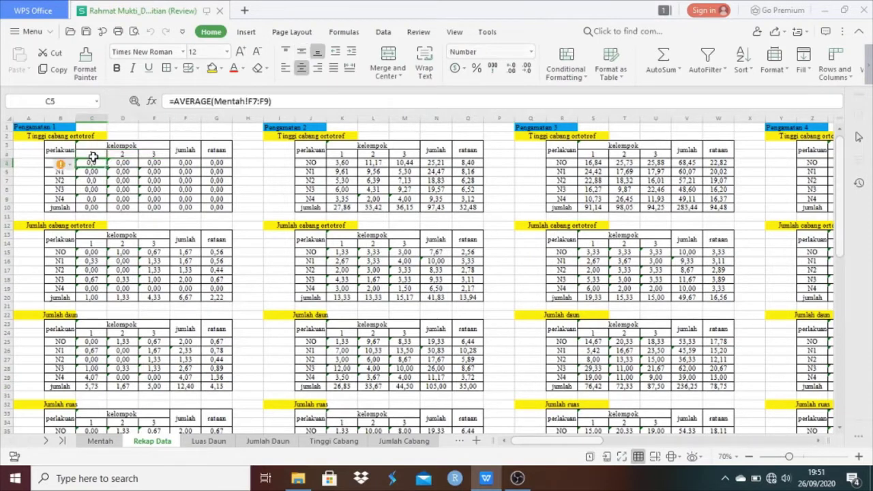
Step: Examine the perlakuan labels NO through N4 in the Pengamatan 1 Tinggi cabang ortotrof table, selecting them as a range
{"action": "key", "text": "Left"}
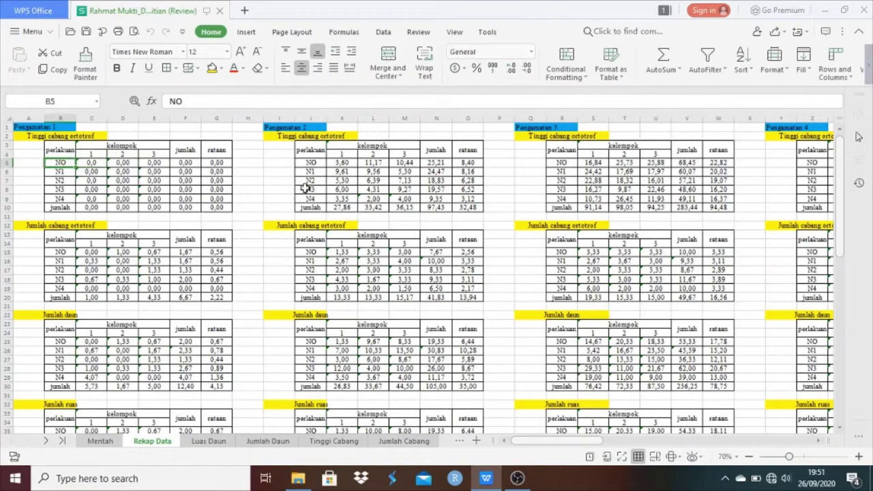
{"action": "key", "text": "Down"}
{"action": "key", "text": "Down"}
{"action": "key", "text": "Up"}
{"action": "key", "text": "Up"}
{"action": "key", "text": "shift+Down"}
{"action": "key", "text": "shift+Down"}
{"action": "key", "text": "shift+Down"}
{"action": "key", "text": "shift+Down"}
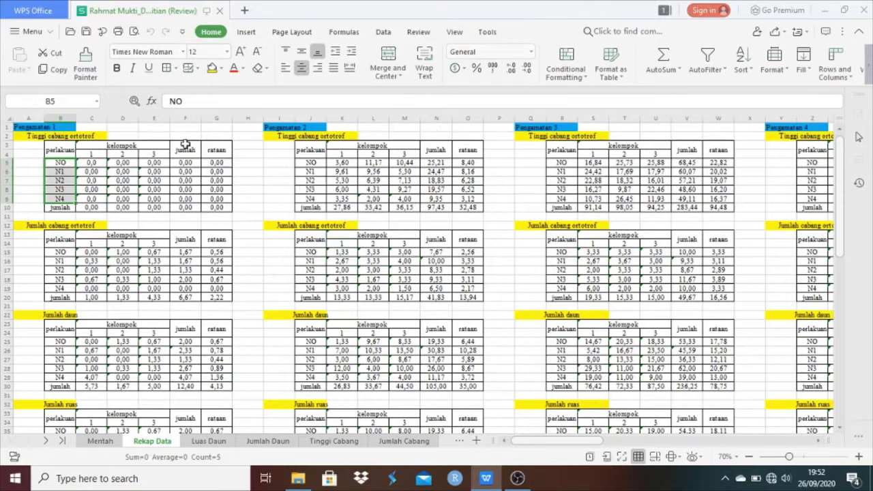
Step: Examine the Tinggi cabang ortotrof title row across the Pengamatan 1 and Pengamatan 2 tables
{"action": "left_click", "coordinate": [130, 137]}
{"action": "key", "text": "Left"}
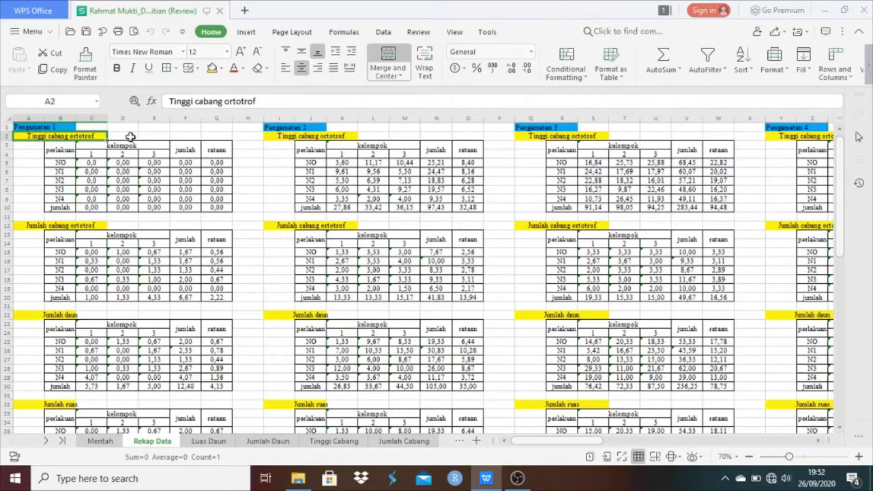
{"action": "key", "text": "Right"}
{"action": "key", "text": "Right"}
{"action": "key", "text": "Right"}
{"action": "key", "text": "Right"}
{"action": "key", "text": "Right"}
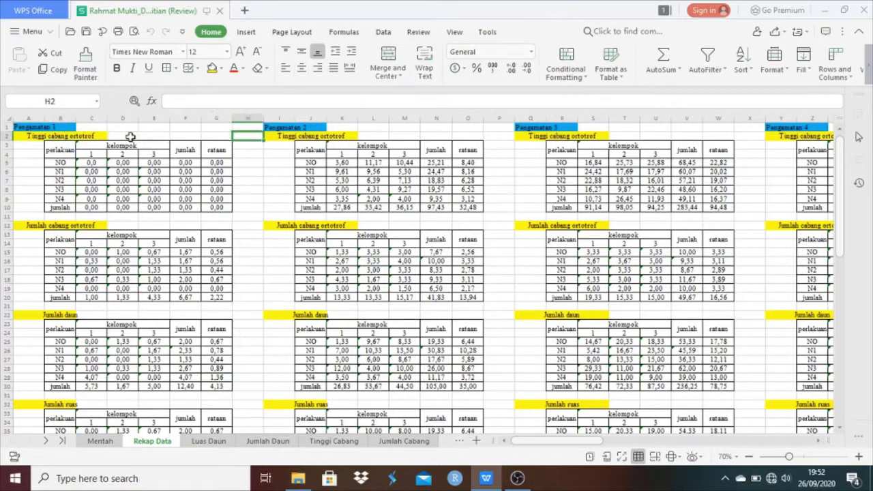
{"action": "key", "text": "Right"}
{"action": "key", "text": "Right"}
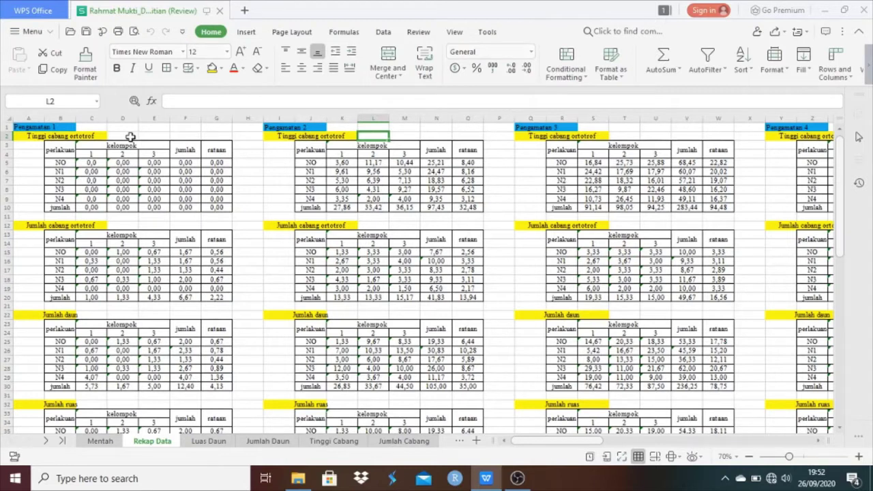
{"action": "key", "text": "Left"}
{"action": "key", "text": "Left"}
{"action": "key", "text": "Left"}
{"action": "key", "text": "Left"}
{"action": "key", "text": "Left"}
{"action": "key", "text": "Left"}
{"action": "key", "text": "Left"}
Step: Look through the observation headings in row 1, from Pengamatan 1 across to Pengamatan 10
{"action": "key", "text": "Up"}
{"action": "key", "text": "Right"}
{"action": "key", "text": "Right"}
{"action": "key", "text": "Right"}
{"action": "key", "text": "Right"}
{"action": "key", "text": "Right"}
{"action": "key", "text": "Right"}
{"action": "key", "text": "Right"}
{"action": "key", "text": "Right"}
{"action": "key", "text": "Right"}
{"action": "key", "text": "Right"}
{"action": "key", "text": "Right"}
{"action": "key", "text": "Right"}
{"action": "key", "text": "Right"}
{"action": "key", "text": "Right"}
{"action": "key", "text": "Right"}
{"action": "key", "text": "Right"}
{"action": "key", "text": "Right"}
{"action": "key", "text": "Right"}
{"action": "key", "text": "Right"}
{"action": "key", "text": "Right"}
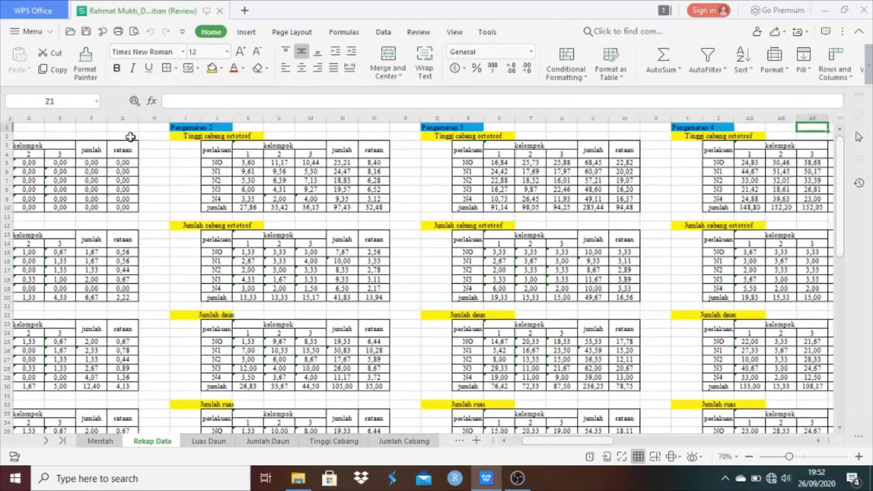
{"action": "key", "text": "Right"}
{"action": "key", "text": "Right"}
{"action": "key", "text": "Right"}
{"action": "key", "text": "Right"}
{"action": "key", "text": "Right"}
{"action": "key", "text": "Right"}
{"action": "key", "text": "Right"}
{"action": "key", "text": "Right"}
{"action": "key", "text": "Right"}
{"action": "key", "text": "Right"}
{"action": "key", "text": "Right"}
{"action": "key", "text": "Right"}
{"action": "key", "text": "Right"}
{"action": "key", "text": "Right"}
{"action": "key", "text": "Right"}
{"action": "key", "text": "Right"}
{"action": "key", "text": "Right"}
{"action": "key", "text": "Right"}
{"action": "key", "text": "Right"}
{"action": "key", "text": "Right"}
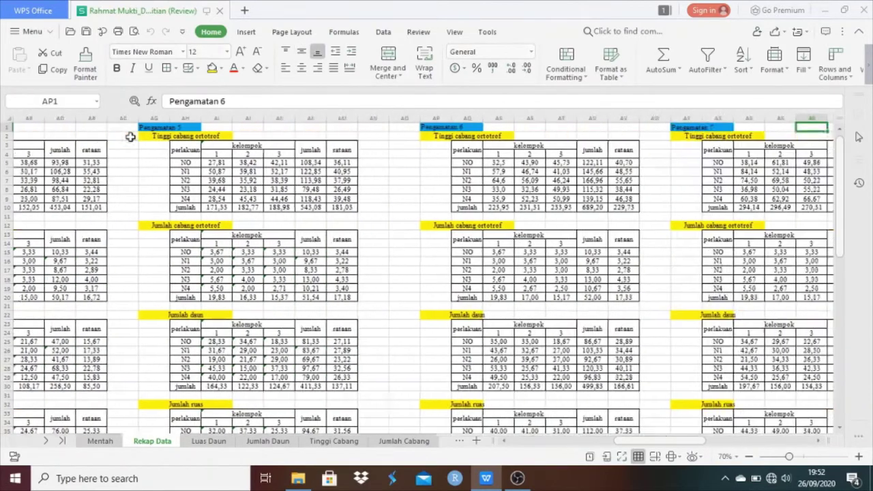
{"action": "key", "text": "Right"}
{"action": "key", "text": "Right"}
{"action": "key", "text": "Right"}
{"action": "key", "text": "Right"}
{"action": "key", "text": "Right"}
{"action": "key", "text": "Right"}
{"action": "key", "text": "Right"}
{"action": "key", "text": "Right"}
{"action": "key", "text": "Right"}
{"action": "key", "text": "Right"}
{"action": "key", "text": "Right"}
{"action": "key", "text": "Right"}
{"action": "key", "text": "Right"}
{"action": "key", "text": "Right"}
{"action": "key", "text": "Right"}
{"action": "key", "text": "Right"}
{"action": "key", "text": "Right"}
{"action": "key", "text": "Right"}
{"action": "key", "text": "Right"}
{"action": "key", "text": "Right"}
Step: Go back along the observation headings from Pengamatan 10 to Pengamatan 1 in cell A1
{"action": "key", "text": "Left"}
{"action": "key", "text": "Left"}
{"action": "key", "text": "Left"}
{"action": "key", "text": "Left"}
{"action": "key", "text": "Left"}
{"action": "key", "text": "Left"}
{"action": "key", "text": "Left"}
{"action": "key", "text": "Left"}
{"action": "key", "text": "Left"}
{"action": "key", "text": "Left"}
{"action": "key", "text": "Left"}
{"action": "key", "text": "Left"}
{"action": "key", "text": "Left"}
{"action": "key", "text": "Left"}
{"action": "key", "text": "Left"}
{"action": "key", "text": "Left"}
{"action": "key", "text": "Left"}
{"action": "key", "text": "Left"}
{"action": "key", "text": "Left"}
{"action": "key", "text": "Left"}
{"action": "key", "text": "Left"}
{"action": "key", "text": "Left"}
{"action": "key", "text": "Left"}
{"action": "key", "text": "Left"}
{"action": "key", "text": "Left"}
{"action": "key", "text": "Left"}
{"action": "key", "text": "Left"}
{"action": "key", "text": "Left"}
{"action": "key", "text": "Left"}
{"action": "key", "text": "Left"}
{"action": "key", "text": "Left"}
{"action": "key", "text": "Left"}
{"action": "key", "text": "Left"}
{"action": "key", "text": "Left"}
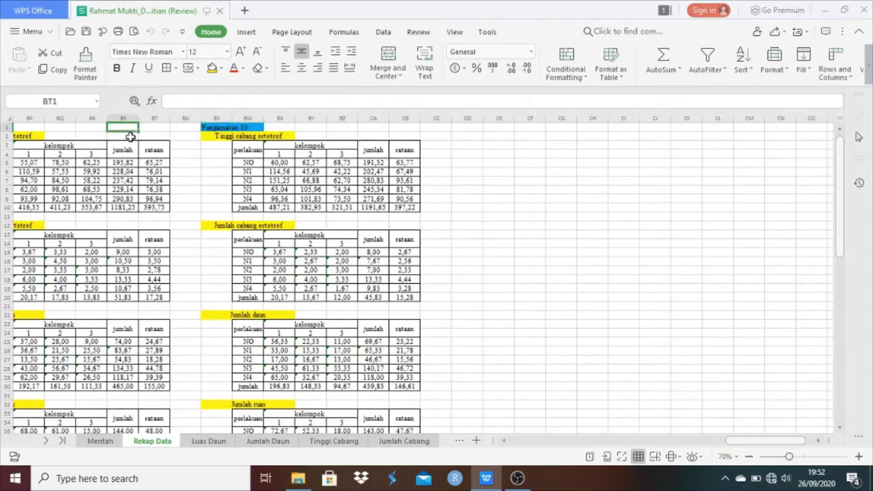
{"action": "key", "text": "Left"}
{"action": "key", "text": "Left"}
{"action": "key", "text": "Left"}
{"action": "key", "text": "Left"}
{"action": "key", "text": "Left"}
{"action": "key", "text": "Left"}
{"action": "key", "text": "Left"}
{"action": "key", "text": "Left"}
{"action": "key", "text": "Left"}
{"action": "key", "text": "Left"}
{"action": "key", "text": "Left"}
{"action": "key", "text": "Left"}
{"action": "key", "text": "Left"}
{"action": "key", "text": "Left"}
{"action": "key", "text": "Left"}
{"action": "key", "text": "Left"}
{"action": "key", "text": "Left"}
{"action": "key", "text": "Left"}
{"action": "key", "text": "Left"}
{"action": "key", "text": "Left"}
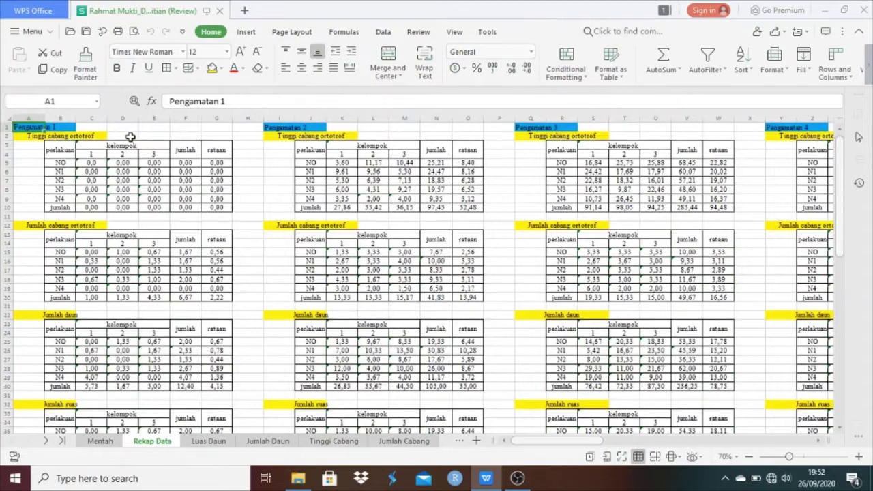
Step: Look down the Pengamatan 1 tables, from Tinggi cabang ortotrof through Jumlah cabang, Jumlah daun, Jumlah ruas and Indeks kehijauan daun to Luas daun
{"action": "key", "text": "Down"}
{"action": "key", "text": "Down"}
{"action": "key", "text": "Down"}
{"action": "key", "text": "Down"}
{"action": "key", "text": "Down"}
{"action": "key", "text": "Down"}
{"action": "key", "text": "Down"}
{"action": "key", "text": "Down"}
{"action": "key", "text": "Down"}
{"action": "key", "text": "Down"}
{"action": "key", "text": "Down"}
{"action": "key", "text": "Down"}
{"action": "key", "text": "Down"}
{"action": "key", "text": "Down"}
{"action": "key", "text": "Down"}
{"action": "key", "text": "Down"}
{"action": "key", "text": "Down"}
{"action": "key", "text": "Down"}
{"action": "key", "text": "Down"}
{"action": "key", "text": "Down"}
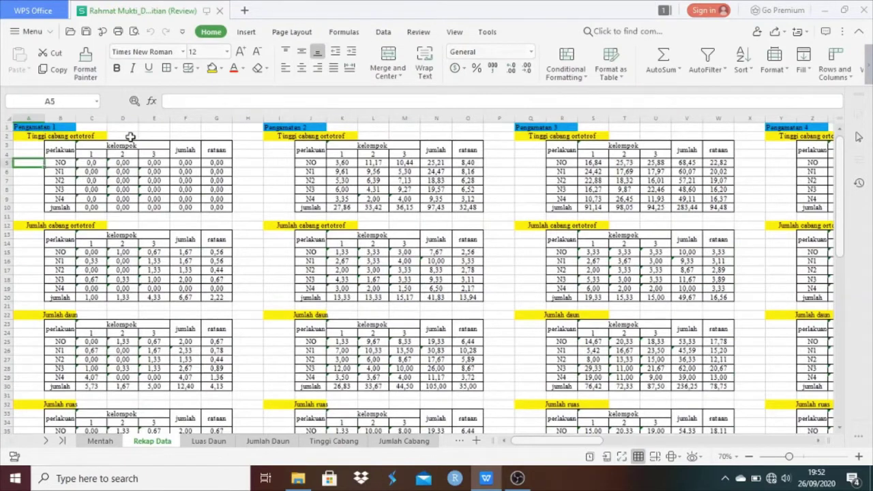
{"action": "key", "text": "Down"}
{"action": "key", "text": "Down"}
{"action": "key", "text": "Down"}
{"action": "key", "text": "Down"}
{"action": "key", "text": "Down"}
{"action": "key", "text": "Down"}
{"action": "key", "text": "Down"}
{"action": "key", "text": "Down"}
{"action": "key", "text": "Down"}
{"action": "key", "text": "Down"}
{"action": "key", "text": "Down"}
{"action": "key", "text": "Down"}
{"action": "key", "text": "Down"}
{"action": "key", "text": "Down"}
{"action": "key", "text": "Down"}
{"action": "key", "text": "Down"}
{"action": "key", "text": "Down"}
{"action": "key", "text": "Down"}
{"action": "key", "text": "Down"}
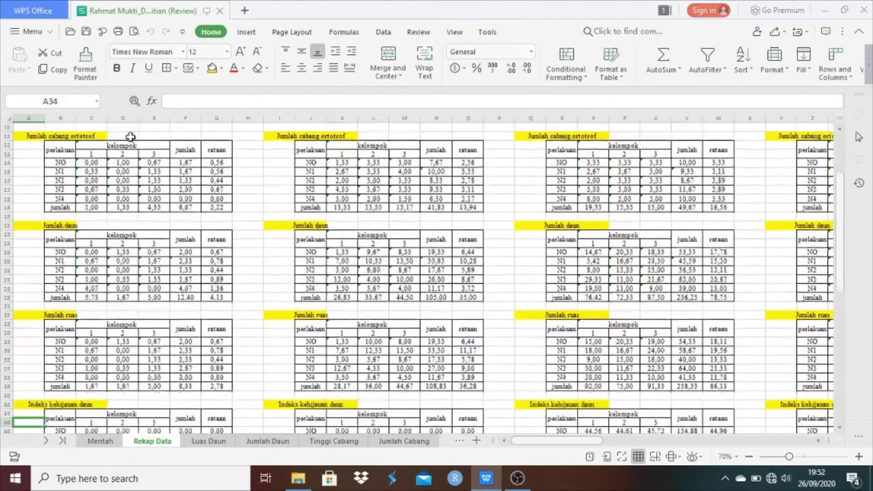
{"action": "key", "text": "Down"}
{"action": "key", "text": "Down"}
{"action": "key", "text": "Down"}
{"action": "key", "text": "Down"}
{"action": "key", "text": "Down"}
{"action": "key", "text": "Down"}
{"action": "key", "text": "Down"}
{"action": "key", "text": "Down"}
{"action": "key", "text": "Down"}
{"action": "key", "text": "Down"}
{"action": "key", "text": "Down"}
{"action": "key", "text": "Down"}
{"action": "key", "text": "Down"}
{"action": "key", "text": "Down"}
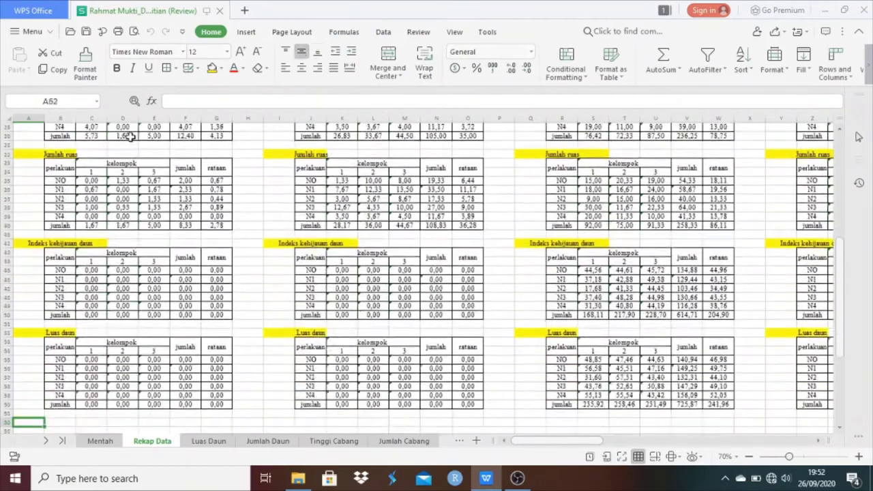
Step: Examine the compiled list below the Luas daun table, with its Perlakuan, Ulangan, TCO, JCO, JD, JR, IKD and LD columns
{"action": "key", "text": "Down"}
{"action": "key", "text": "Down"}
{"action": "key", "text": "Down"}
{"action": "key", "text": "Down"}
{"action": "key", "text": "Down"}
{"action": "key", "text": "Down"}
{"action": "key", "text": "Down"}
{"action": "key", "text": "Down"}
{"action": "key", "text": "Down"}
{"action": "key", "text": "Down"}
{"action": "key", "text": "Down"}
{"action": "key", "text": "Down"}
{"action": "key", "text": "Down"}
{"action": "key", "text": "Down"}
{"action": "key", "text": "Down"}
{"action": "key", "text": "Down"}
{"action": "key", "text": "Down"}
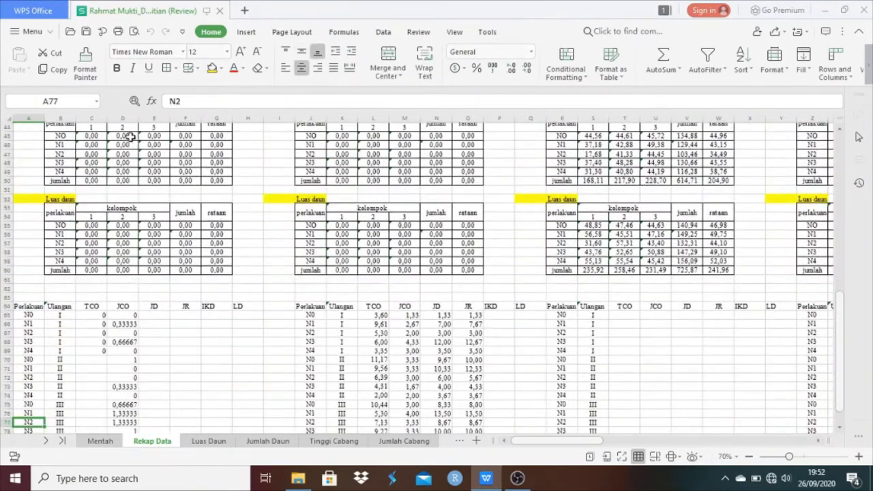
{"action": "key", "text": "Down"}
{"action": "key", "text": "Down"}
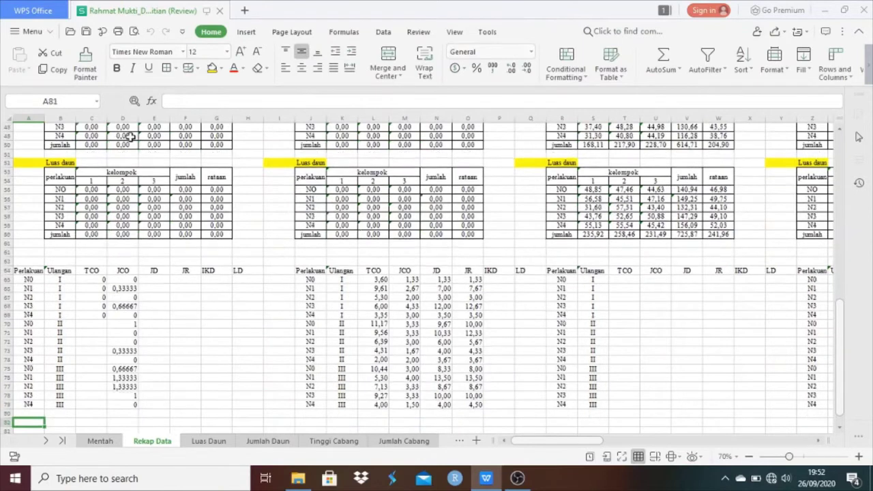
Step: Go back up the Perlakuan list to N3 of Ulangan II in row 73 and look across that row
{"action": "key", "text": "Up"}
{"action": "key", "text": "Up"}
{"action": "key", "text": "Up"}
{"action": "key", "text": "Up"}
{"action": "key", "text": "Up"}
{"action": "key", "text": "Up"}
{"action": "key", "text": "Up"}
{"action": "key", "text": "Up"}
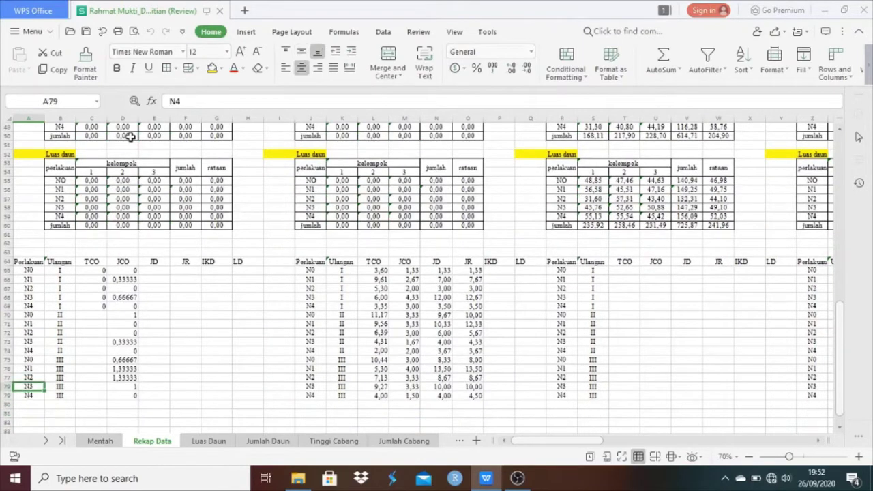
{"action": "key", "text": "Up"}
{"action": "key", "text": "Right"}
{"action": "key", "text": "Right"}
{"action": "key", "text": "Right"}
{"action": "key", "text": "Right"}
{"action": "key", "text": "Right"}
{"action": "key", "text": "Right"}
{"action": "key", "text": "Right"}
{"action": "key", "text": "Right"}
{"action": "key", "text": "Right"}
{"action": "key", "text": "Right"}
{"action": "key", "text": "Right"}
{"action": "key", "text": "Right"}
{"action": "key", "text": "Right"}
{"action": "key", "text": "Right"}
{"action": "key", "text": "Right"}
{"action": "key", "text": "Right"}
{"action": "key", "text": "Right"}
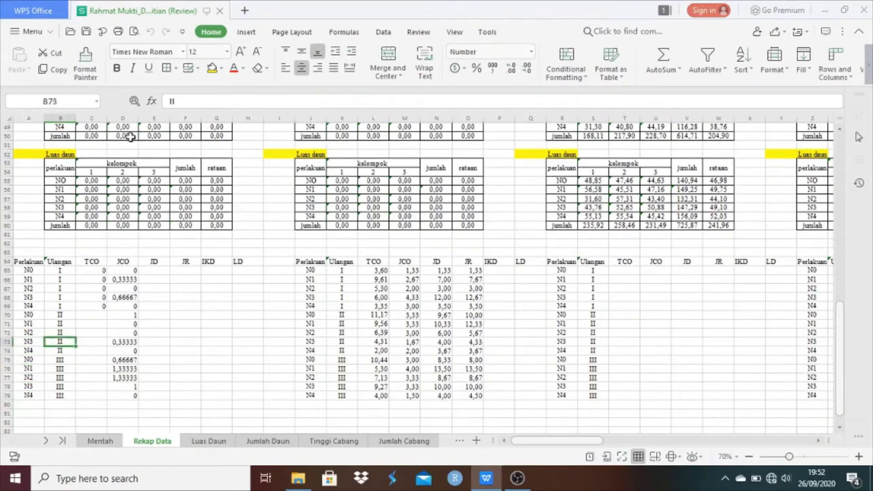
Step: Return along row 73 of the compiled lists to the N3 label in cell A73
{"action": "key", "text": "Left"}
{"action": "key", "text": "Left"}
{"action": "key", "text": "Left"}
{"action": "key", "text": "Left"}
{"action": "key", "text": "Left"}
{"action": "key", "text": "Left"}
{"action": "key", "text": "Left"}
{"action": "key", "text": "Left"}
{"action": "key", "text": "Left"}
{"action": "key", "text": "Left"}
{"action": "key", "text": "Left"}
{"action": "key", "text": "Left"}
{"action": "key", "text": "Left"}
{"action": "key", "text": "Left"}
{"action": "key", "text": "Left"}
{"action": "key", "text": "Left"}
{"action": "key", "text": "Left"}
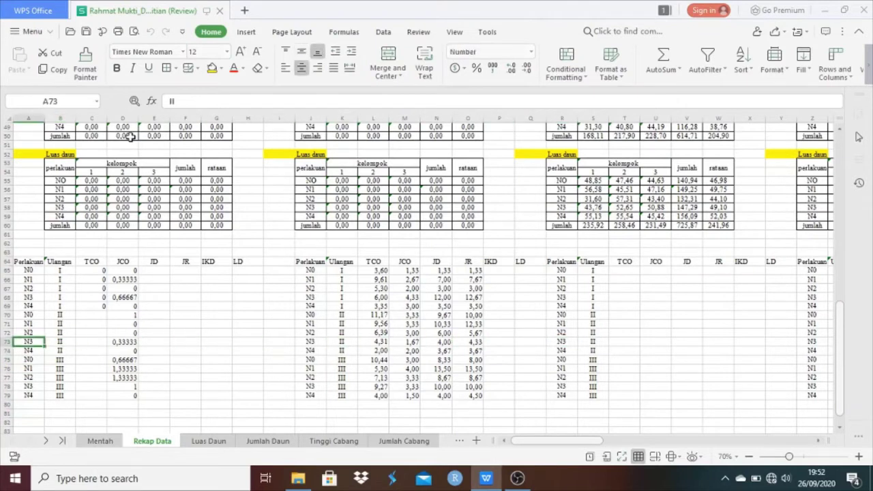
Step: Go back up to N0 in cell A65 and look across row 65 of all the compiled lists to the last one
{"action": "key", "text": "Up"}
{"action": "key", "text": "Up"}
{"action": "key", "text": "Up"}
{"action": "key", "text": "Up"}
{"action": "key", "text": "Up"}
{"action": "key", "text": "Up"}
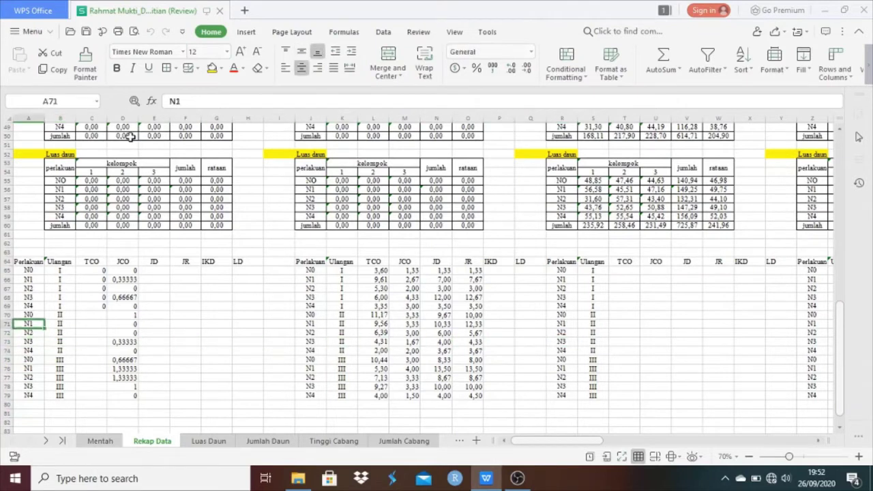
{"action": "key", "text": "Up"}
{"action": "key", "text": "Up"}
{"action": "key", "text": "Right"}
{"action": "key", "text": "Right"}
{"action": "key", "text": "Right"}
{"action": "key", "text": "Right"}
{"action": "key", "text": "Right"}
{"action": "key", "text": "Right"}
{"action": "key", "text": "Right"}
{"action": "key", "text": "Right"}
{"action": "key", "text": "Right"}
{"action": "key", "text": "Right"}
{"action": "key", "text": "Right"}
{"action": "key", "text": "Right"}
{"action": "key", "text": "Right"}
{"action": "key", "text": "Right"}
{"action": "key", "text": "Right"}
{"action": "key", "text": "Right"}
{"action": "key", "text": "Right"}
{"action": "key", "text": "Right"}
{"action": "key", "text": "Right"}
{"action": "key", "text": "Right"}
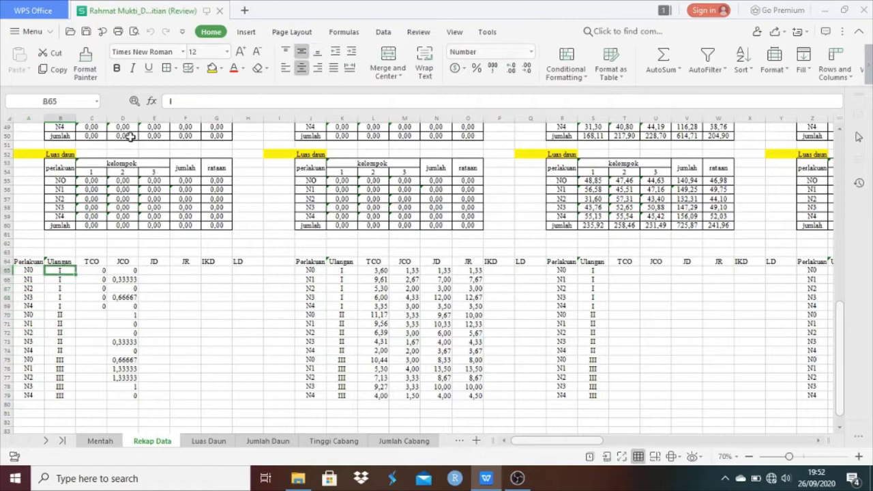
{"action": "key", "text": "Right"}
{"action": "key", "text": "Right"}
{"action": "key", "text": "Right"}
{"action": "key", "text": "Right"}
{"action": "key", "text": "Right"}
{"action": "key", "text": "Right"}
{"action": "key", "text": "Right"}
{"action": "key", "text": "Right"}
{"action": "key", "text": "Right"}
{"action": "key", "text": "Right"}
{"action": "key", "text": "Right"}
{"action": "key", "text": "Right"}
{"action": "key", "text": "Right"}
{"action": "key", "text": "Right"}
{"action": "key", "text": "Right"}
{"action": "key", "text": "Right"}
{"action": "key", "text": "Right"}
{"action": "key", "text": "Right"}
{"action": "key", "text": "Right"}
{"action": "key", "text": "Right"}
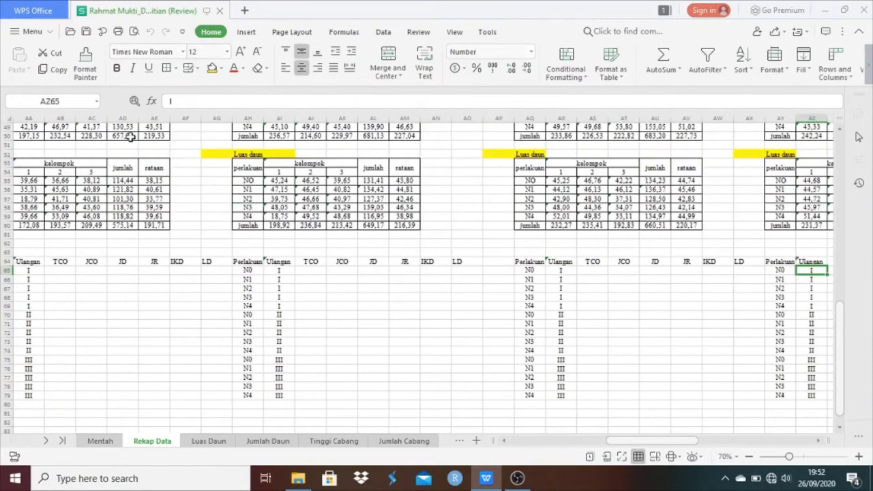
{"action": "key", "text": "Right"}
{"action": "key", "text": "Right"}
{"action": "key", "text": "Right"}
{"action": "key", "text": "Right"}
{"action": "key", "text": "Right"}
{"action": "key", "text": "Right"}
{"action": "key", "text": "Right"}
{"action": "key", "text": "Right"}
{"action": "key", "text": "Right"}
{"action": "key", "text": "Right"}
{"action": "key", "text": "Right"}
{"action": "key", "text": "Right"}
{"action": "key", "text": "Right"}
{"action": "key", "text": "Right"}
{"action": "key", "text": "Right"}
{"action": "key", "text": "Right"}
{"action": "key", "text": "Right"}
{"action": "key", "text": "Right"}
{"action": "key", "text": "Right"}
{"action": "key", "text": "Right"}
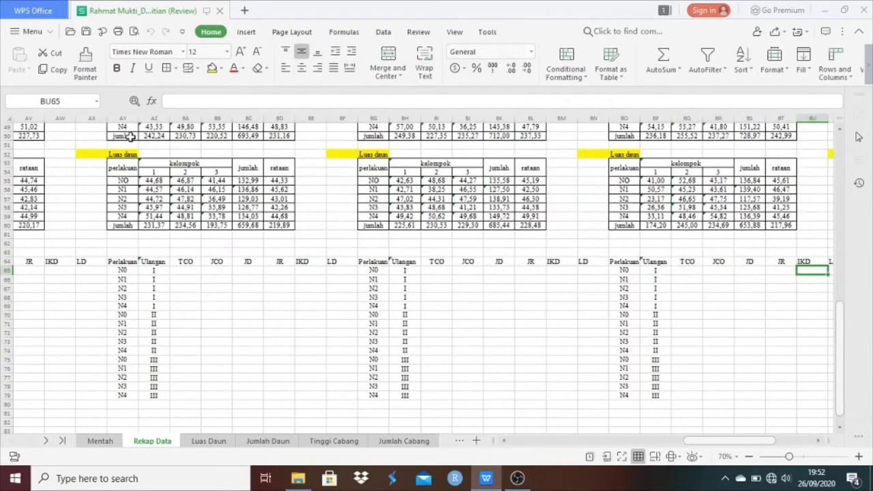
{"action": "key", "text": "Right"}
{"action": "key", "text": "Right"}
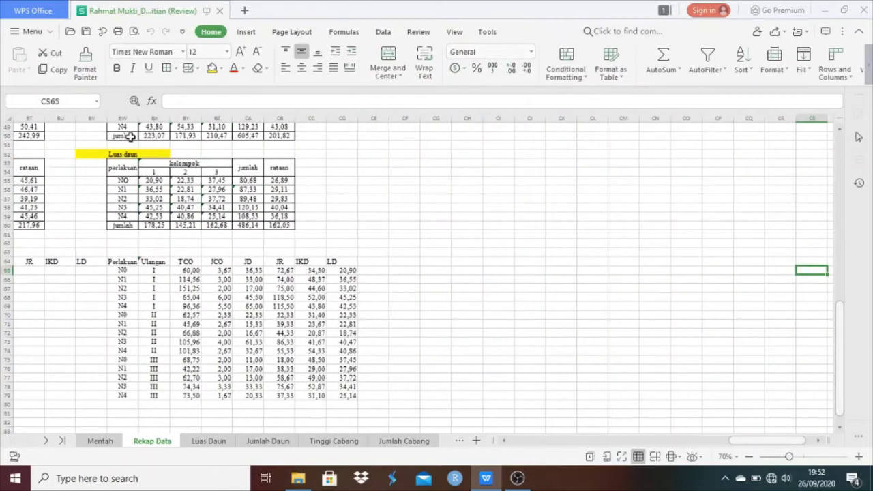
Step: Examine the last compiled list, with Perlakuan in column BW and LD in column CD, and the columns beyond it
{"action": "key", "text": "Left"}
{"action": "key", "text": "Left"}
{"action": "key", "text": "Left"}
{"action": "key", "text": "Left"}
{"action": "key", "text": "Left"}
{"action": "key", "text": "Left"}
{"action": "key", "text": "Left"}
{"action": "key", "text": "Left"}
{"action": "key", "text": "Left"}
{"action": "key", "text": "Left"}
{"action": "key", "text": "Left"}
{"action": "key", "text": "Left"}
{"action": "key", "text": "Left"}
{"action": "key", "text": "Left"}
{"action": "key", "text": "Left"}
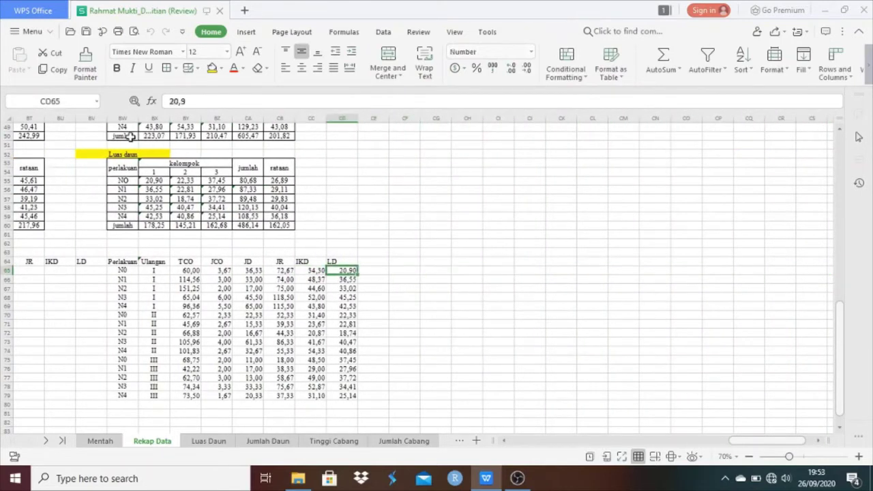
{"action": "key", "text": "Right"}
{"action": "key", "text": "Right"}
{"action": "key", "text": "Right"}
{"action": "key", "text": "Right"}
{"action": "key", "text": "Right"}
{"action": "key", "text": "Right"}
{"action": "key", "text": "Right"}
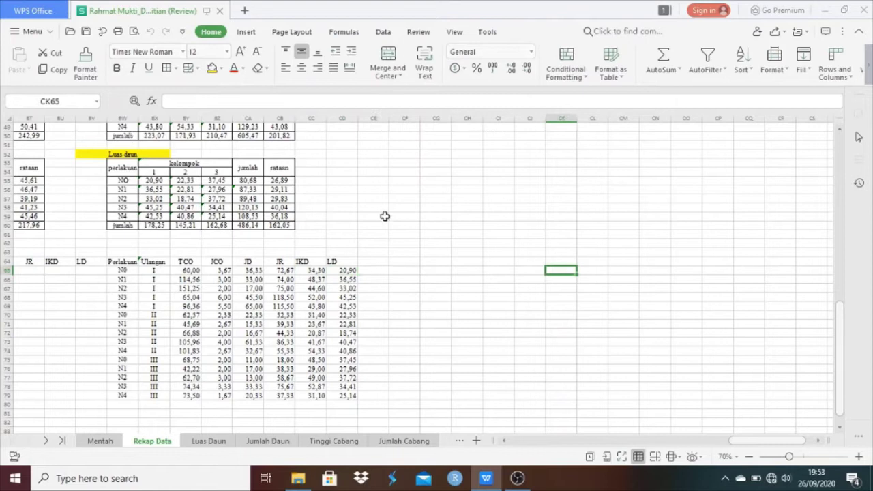
{"action": "left_click", "coordinate": [817, 441]}
{"action": "left_click", "coordinate": [818, 442]}
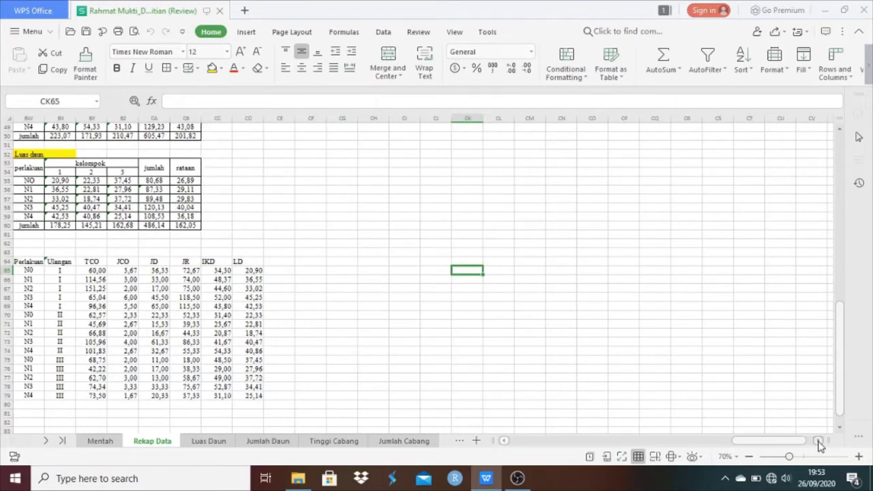
Step: Select the whole last compiled list, from the Perlakuan header in BW64 to the final LD value in CD79
{"action": "left_click", "coordinate": [37, 264]}
{"action": "key", "text": "shift+Right"}
{"action": "key", "text": "shift+Right"}
{"action": "key", "text": "shift+Right"}
{"action": "key", "text": "shift+Right"}
{"action": "key", "text": "shift+Right"}
{"action": "key", "text": "shift+Right"}
{"action": "key", "text": "shift+Right"}
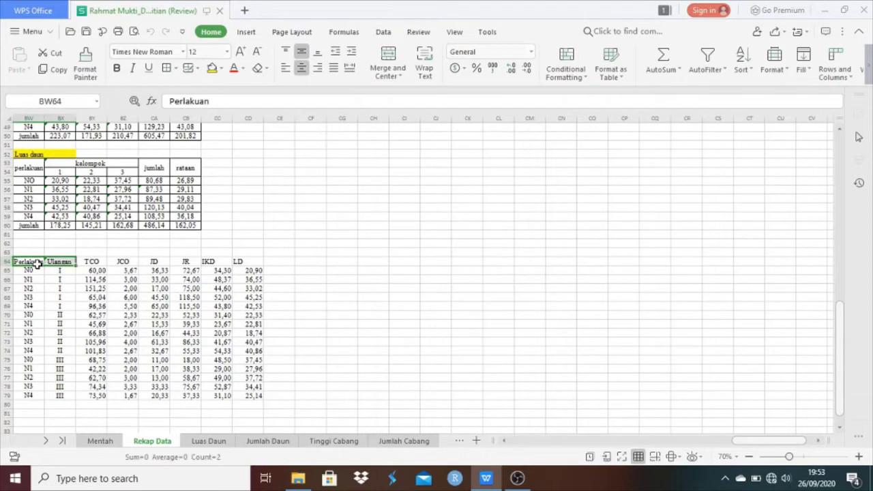
{"action": "key", "text": "shift+Down"}
{"action": "key", "text": "shift+Down"}
{"action": "key", "text": "shift+Down"}
{"action": "key", "text": "shift+Down"}
{"action": "key", "text": "shift+Down"}
{"action": "key", "text": "shift+Down"}
{"action": "key", "text": "shift+Down"}
{"action": "key", "text": "shift+Down"}
{"action": "key", "text": "shift+Down"}
{"action": "key", "text": "shift+Down"}
{"action": "key", "text": "shift+Down"}
{"action": "key", "text": "shift+Down"}
{"action": "key", "text": "shift+Down"}
{"action": "key", "text": "shift+Down"}
{"action": "key", "text": "shift+Down"}
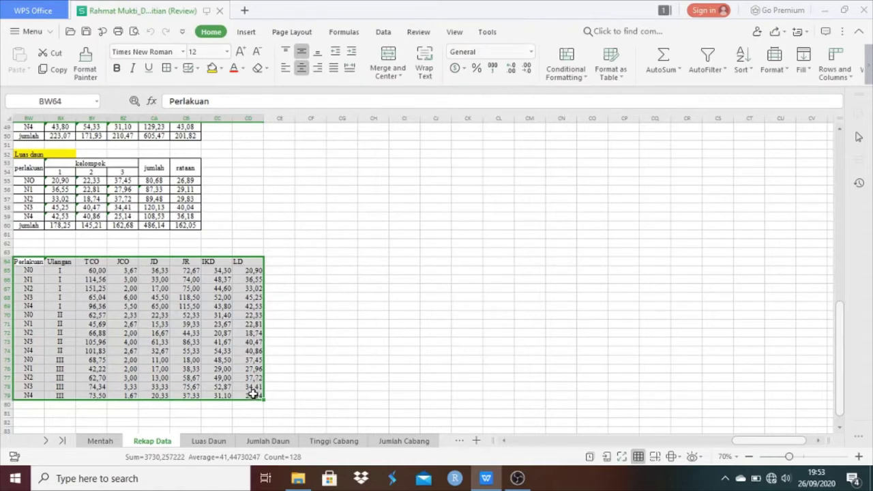
Step: Switch to RStudio and remove all objects from the environment, including hidden objects
{"action": "left_click", "coordinate": [457, 478]}
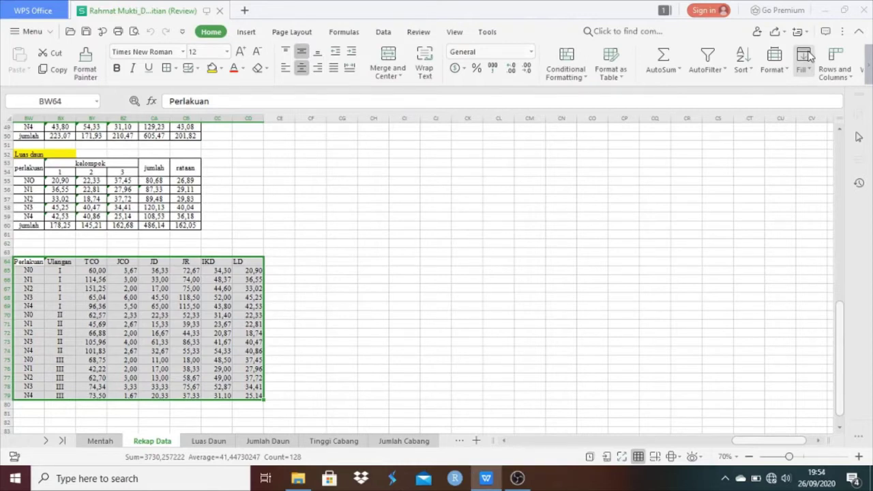
{"action": "left_click", "coordinate": [824, 9]}
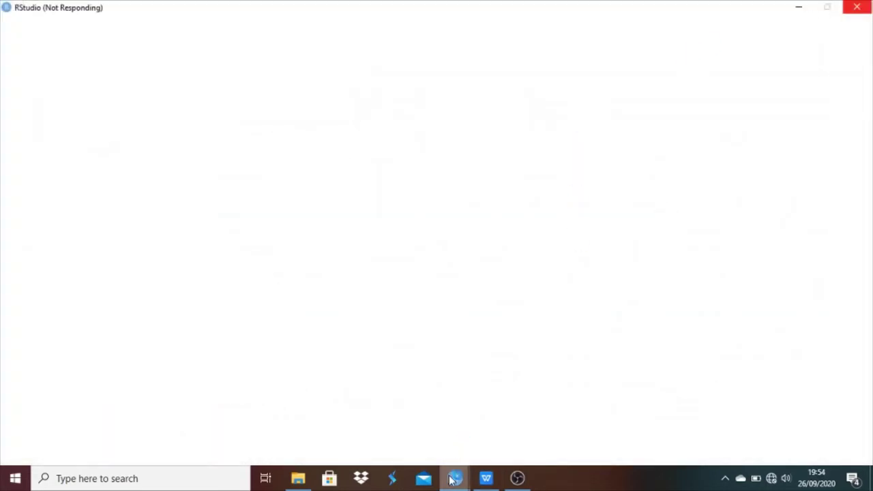
{"action": "mouse_move", "coordinate": [451, 480]}
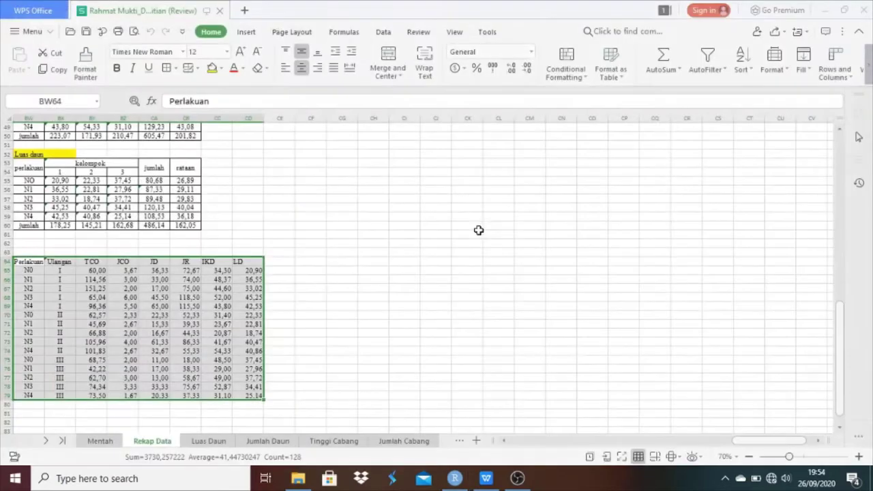
{"action": "left_click", "coordinate": [455, 481]}
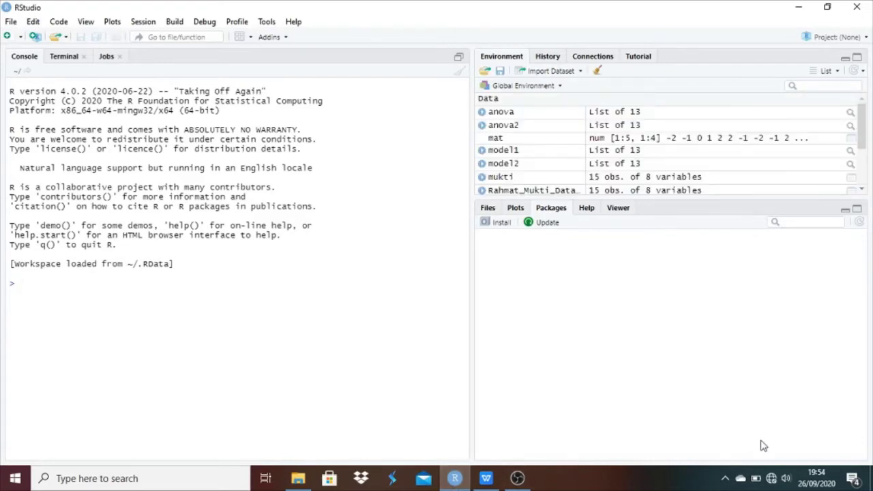
{"action": "left_click", "coordinate": [599, 72]}
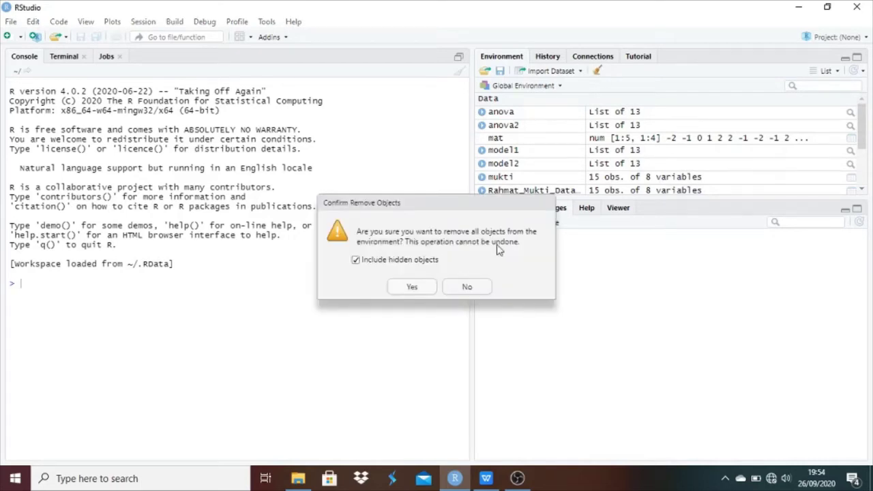
{"action": "left_click", "coordinate": [415, 288]}
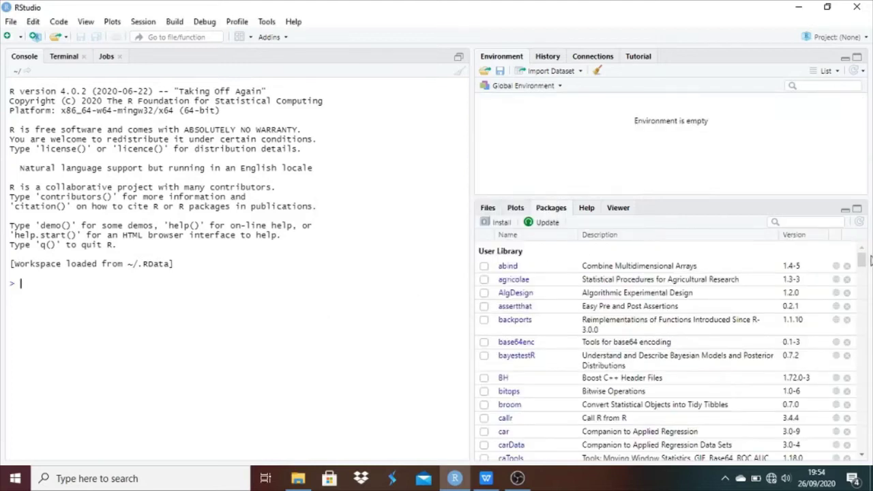
{"action": "left_click_drag", "start_coordinate": [862, 259], "coordinate": [746, 135]}
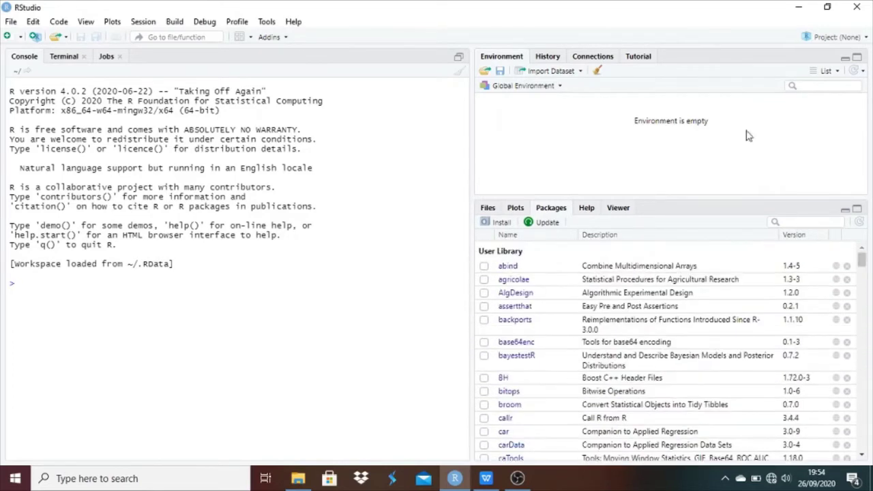
Step: Start an Excel data import and load the Data Penelitian (Review) workbook from the R folder
{"action": "left_click", "coordinate": [565, 72]}
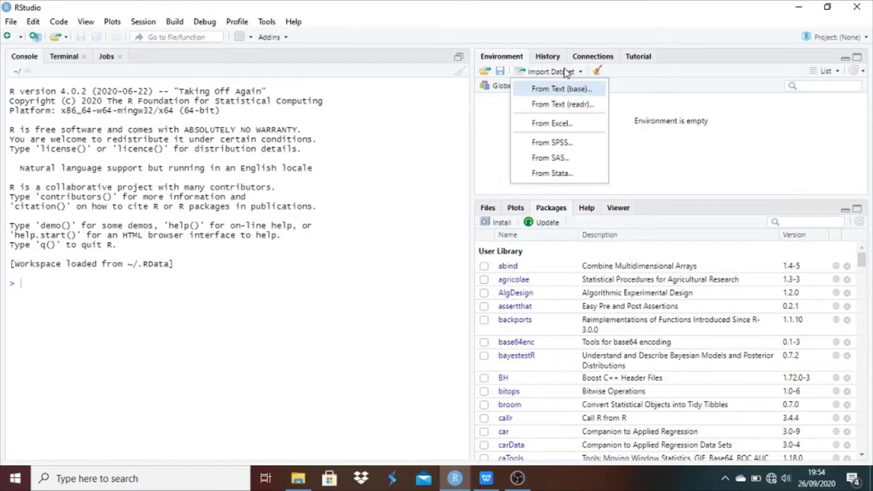
{"action": "left_click", "coordinate": [554, 130]}
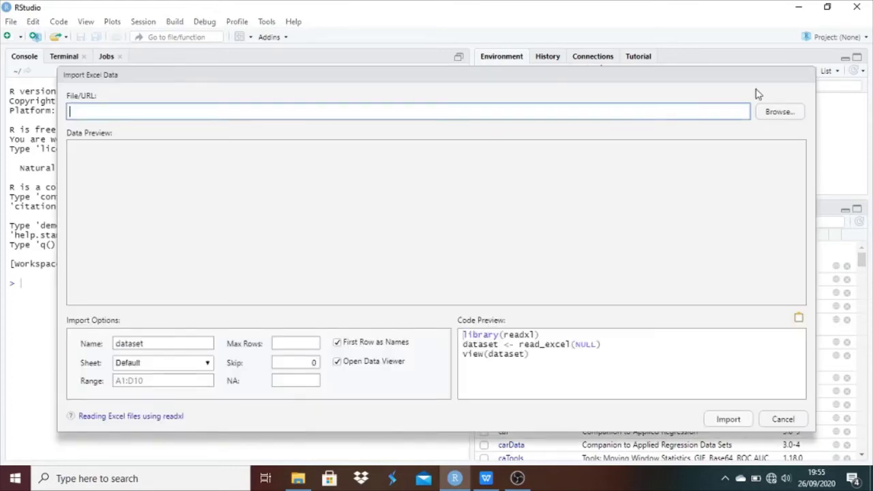
{"action": "left_click", "coordinate": [779, 111]}
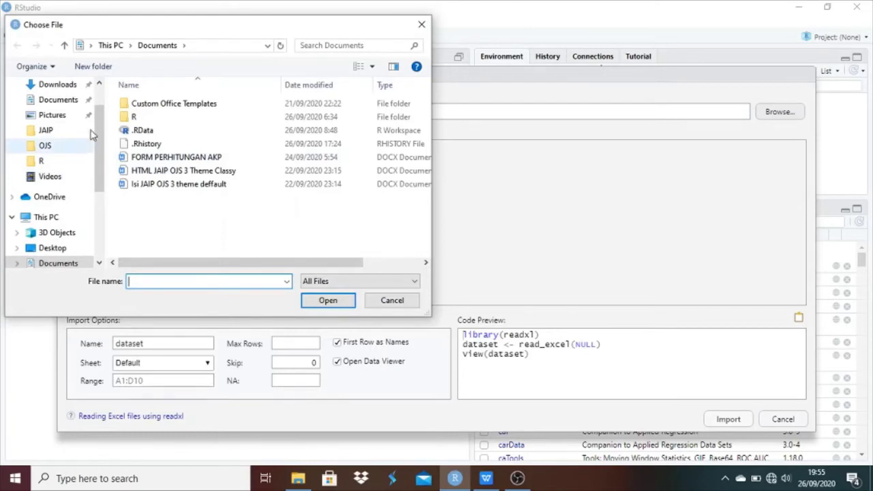
{"action": "left_click", "coordinate": [57, 85]}
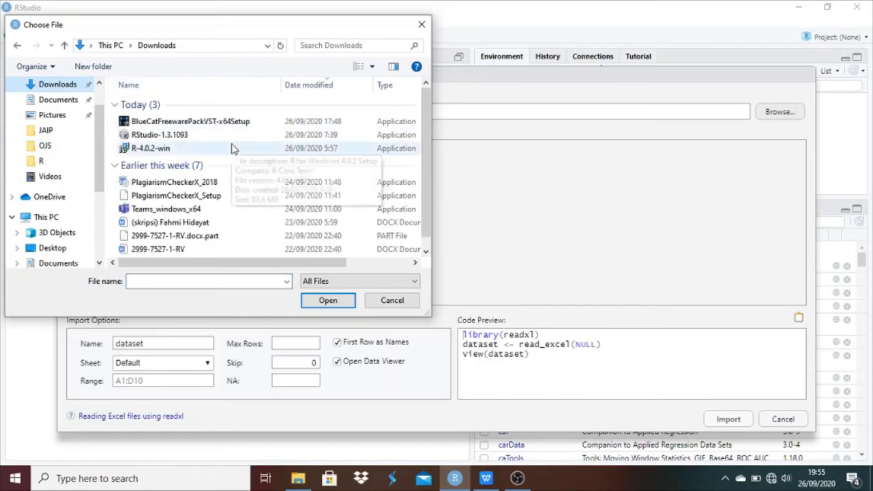
{"action": "left_click", "coordinate": [55, 161]}
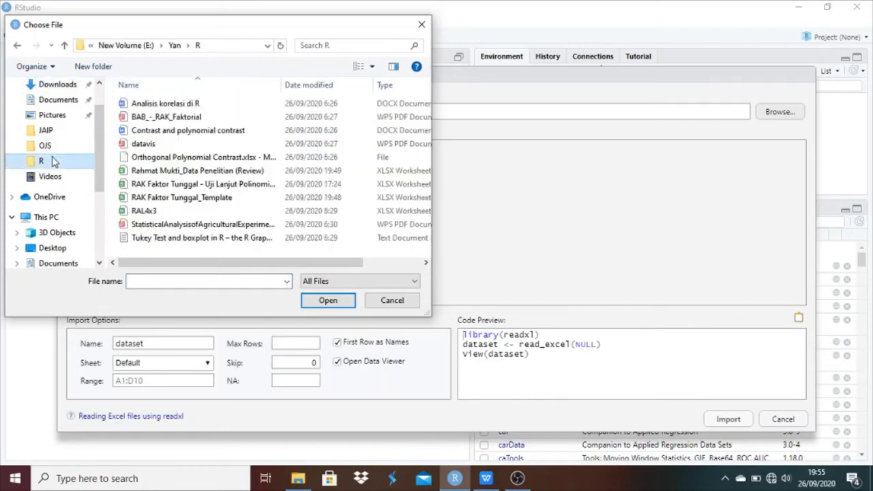
{"action": "left_click", "coordinate": [198, 175]}
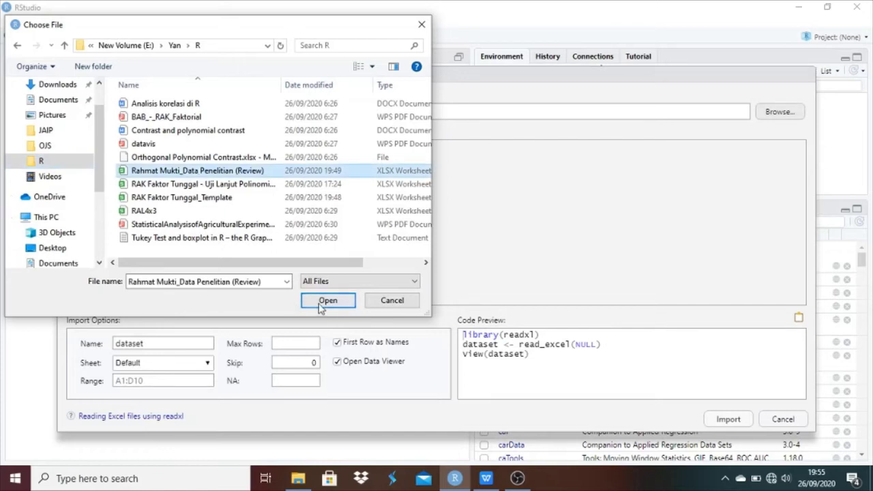
{"action": "left_click", "coordinate": [326, 301]}
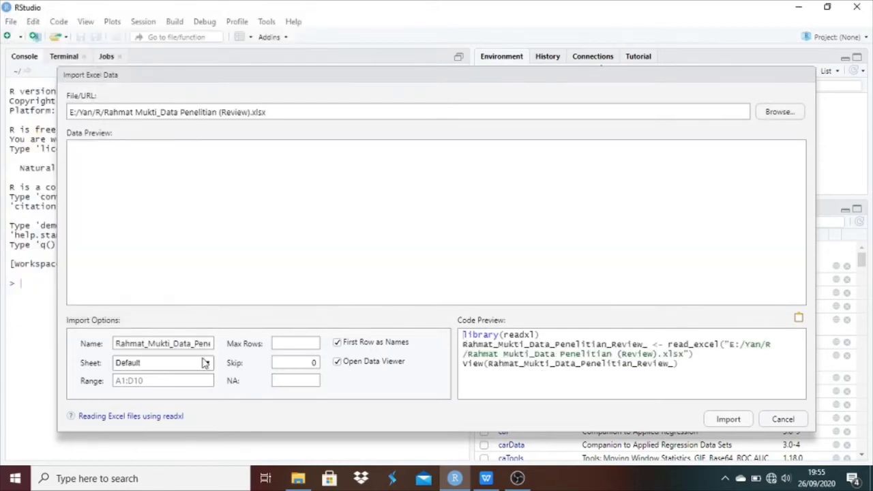
Step: Choose the Rekap Data sheet for the import and start the cell range with column BW
{"action": "left_click", "coordinate": [207, 366]}
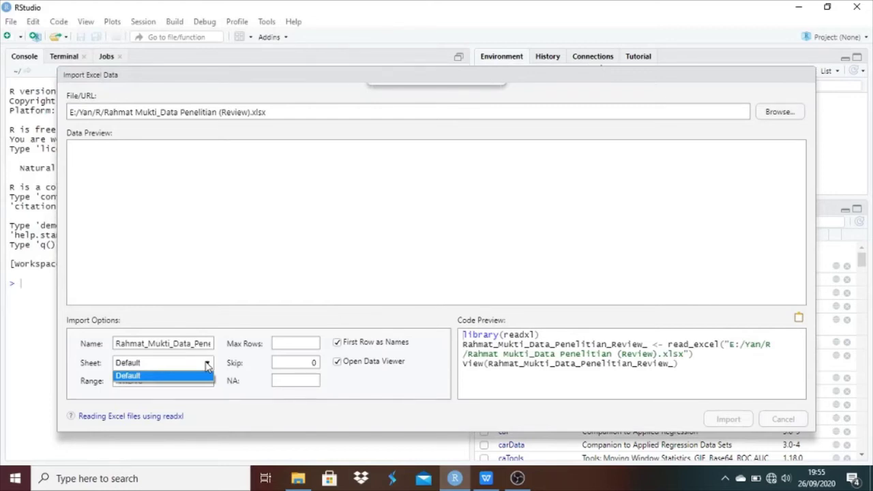
{"action": "left_click", "coordinate": [207, 366]}
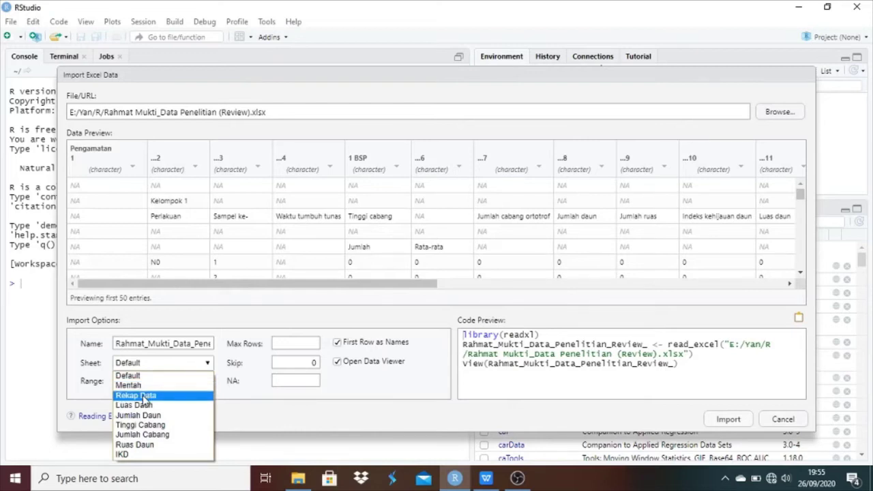
{"action": "left_click", "coordinate": [144, 397]}
{"action": "left_click", "coordinate": [163, 383]}
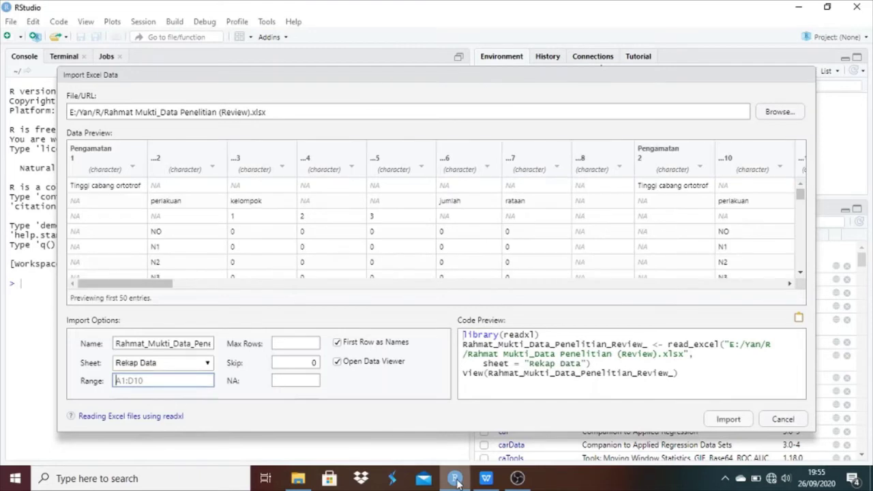
{"action": "type", "text": "BW"}
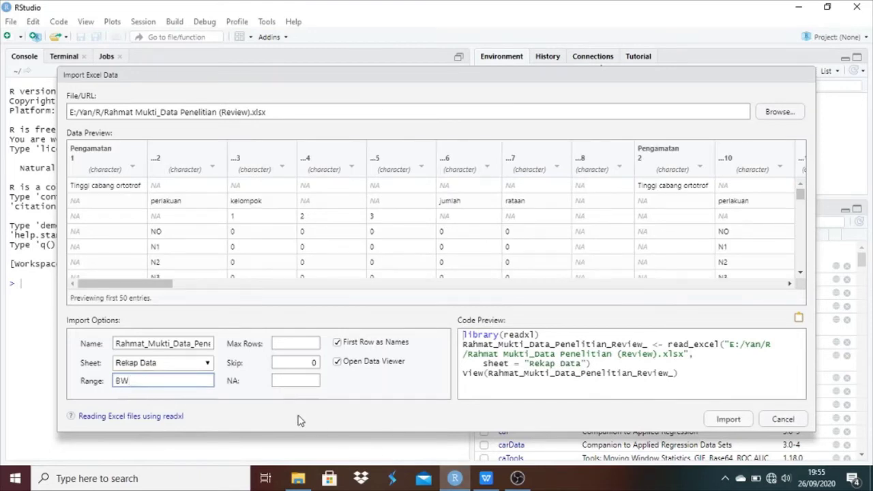